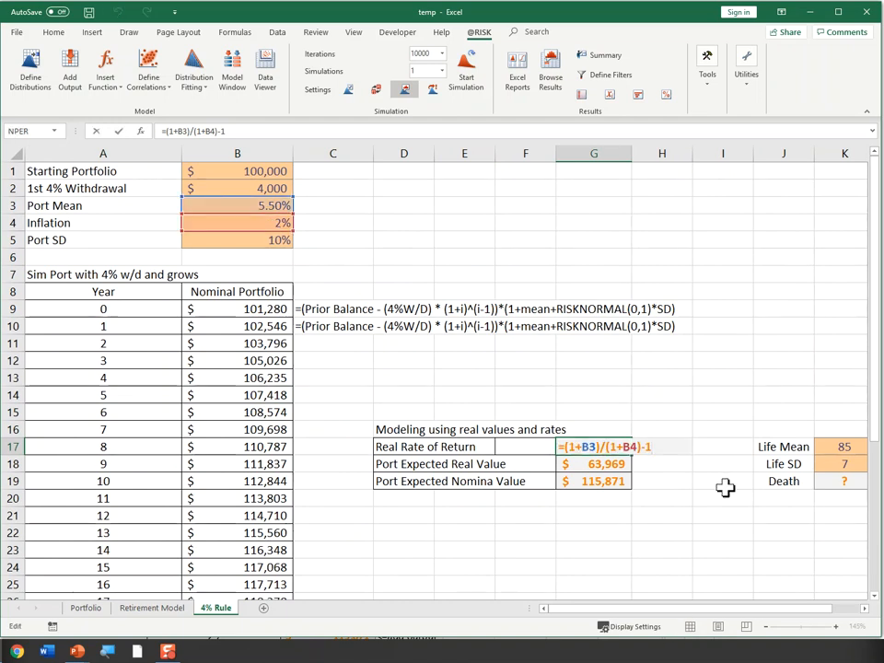
- Examine the FV function arguments behind the Port Expected Real Value in G18
key("ctrl+Return")
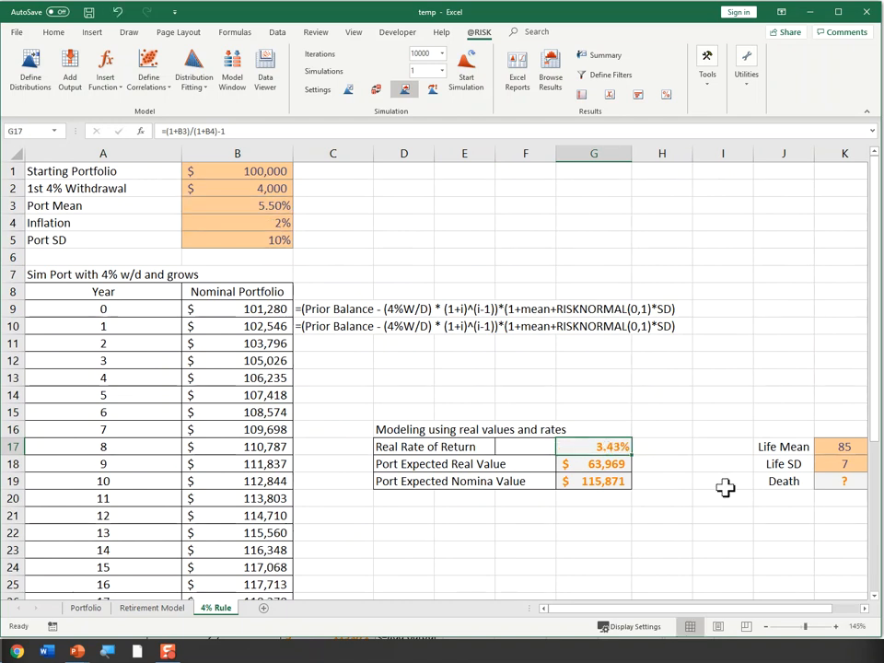
left_click(610, 464)
left_click(141, 131)
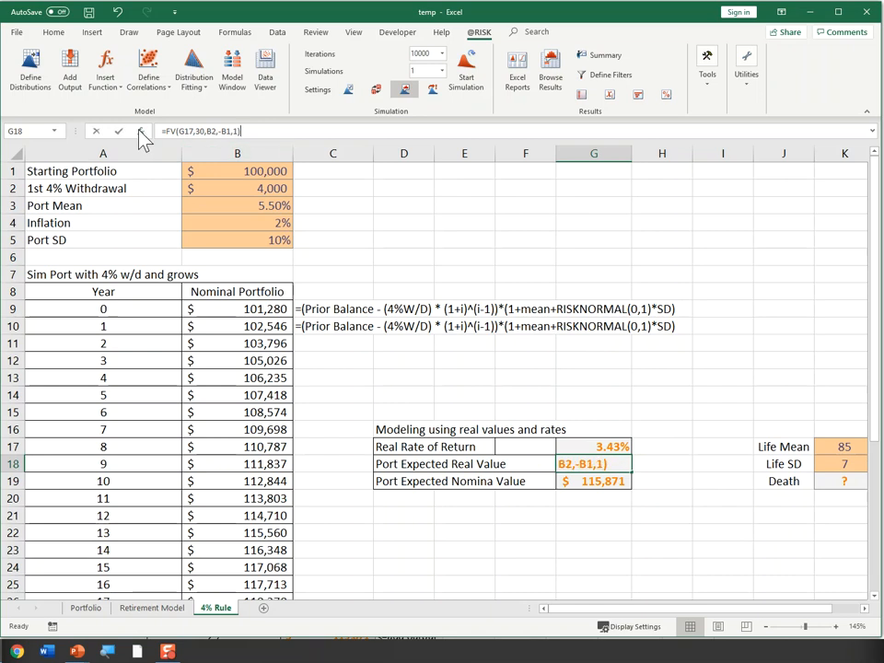
left_click_drag(572, 378, 470, 187)
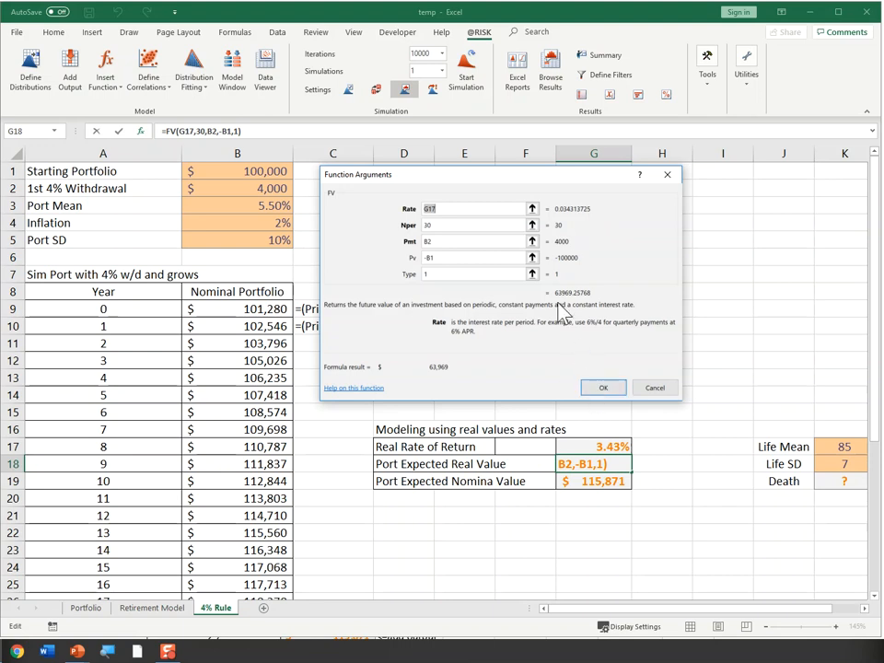
left_click(606, 388)
key("F2")
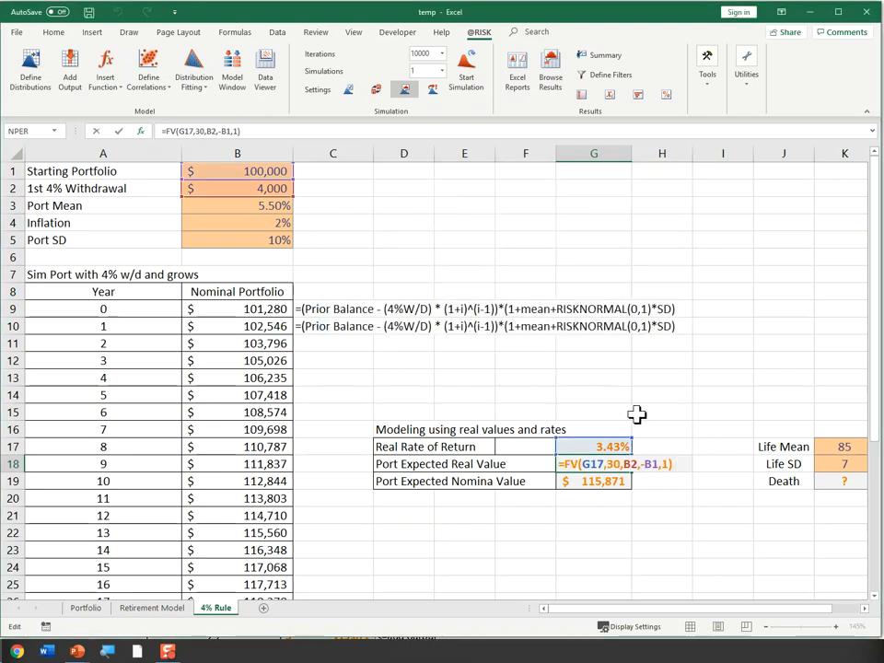
key("Return")
- Examine how the G19 formula =+G18*(1+B4)^30 inflates the real value, rechecking the FV formula in G18
type("=+G18*(1+B4)^30")
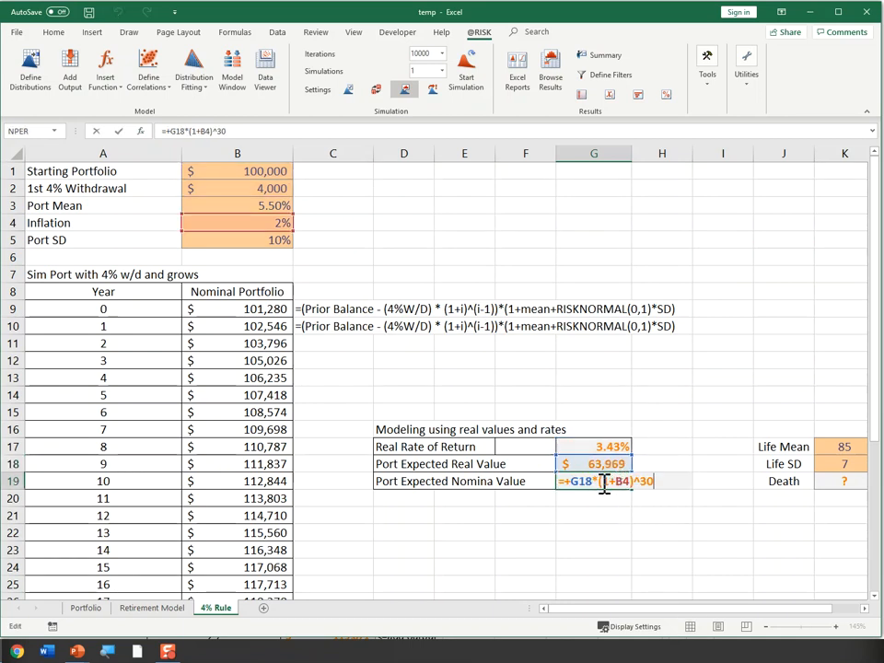
left_click_drag(605, 488, 659, 480)
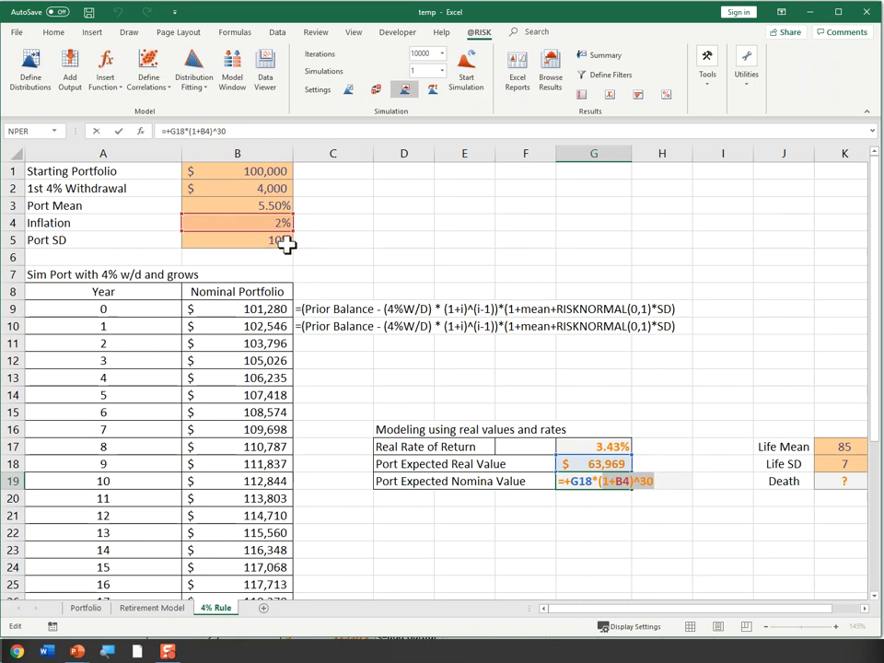
key("Escape")
key("Up")
key("F2")
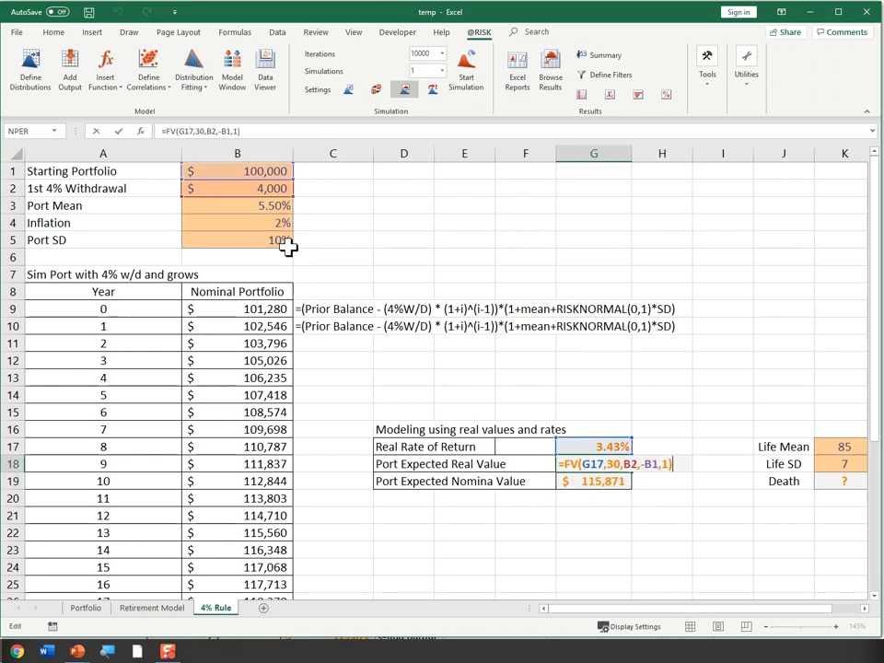
key("Escape")
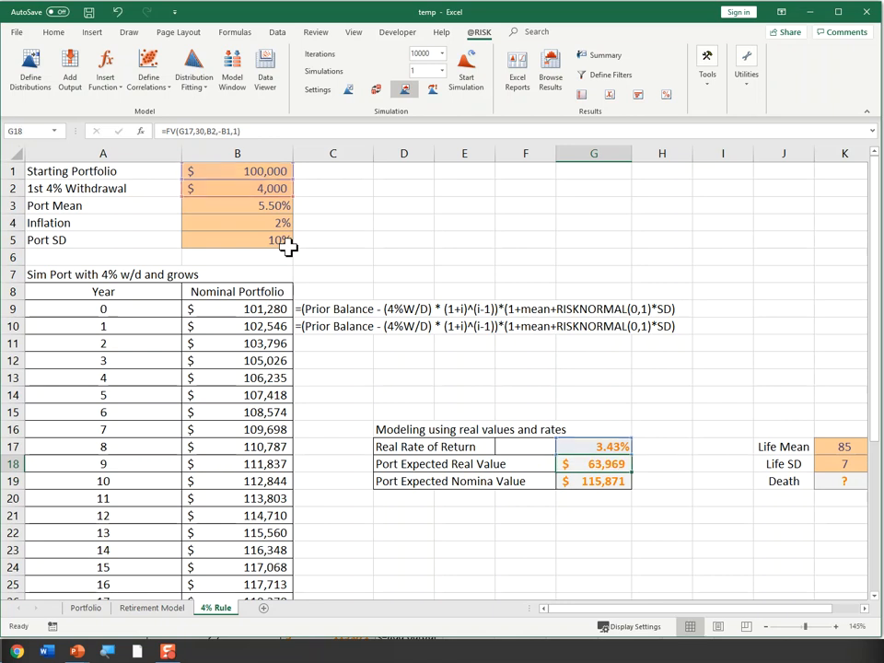
key("Down")
key("F2")
key("Escape")
- Inspect the year 29 portfolio formula in B38 and compare its balance with the Port Expected Nominal Value in G19
scroll(240, 339, "down", 6)
left_click(262, 498)
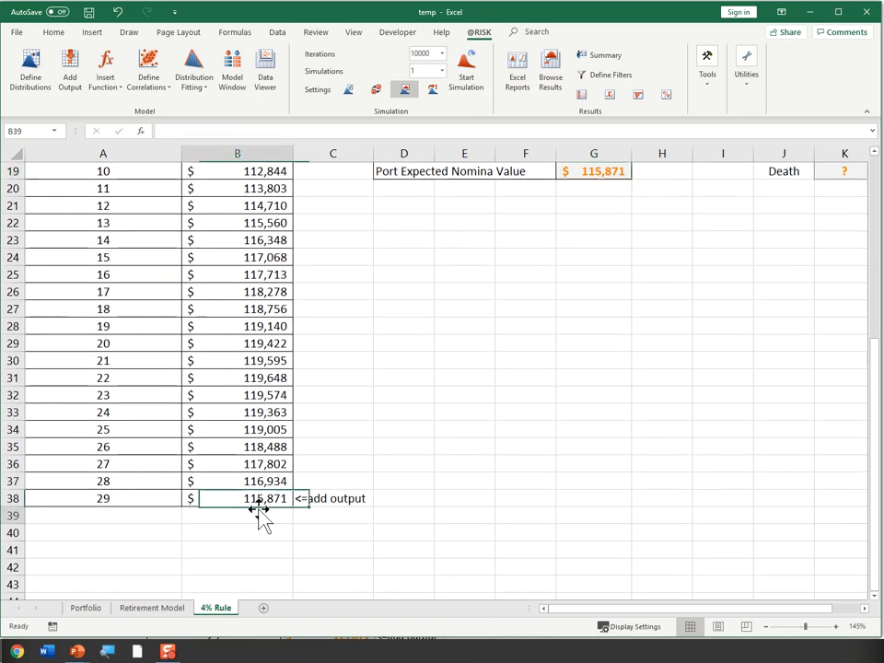
key("F2")
key("Escape")
scroll(327, 508, "up", 6)
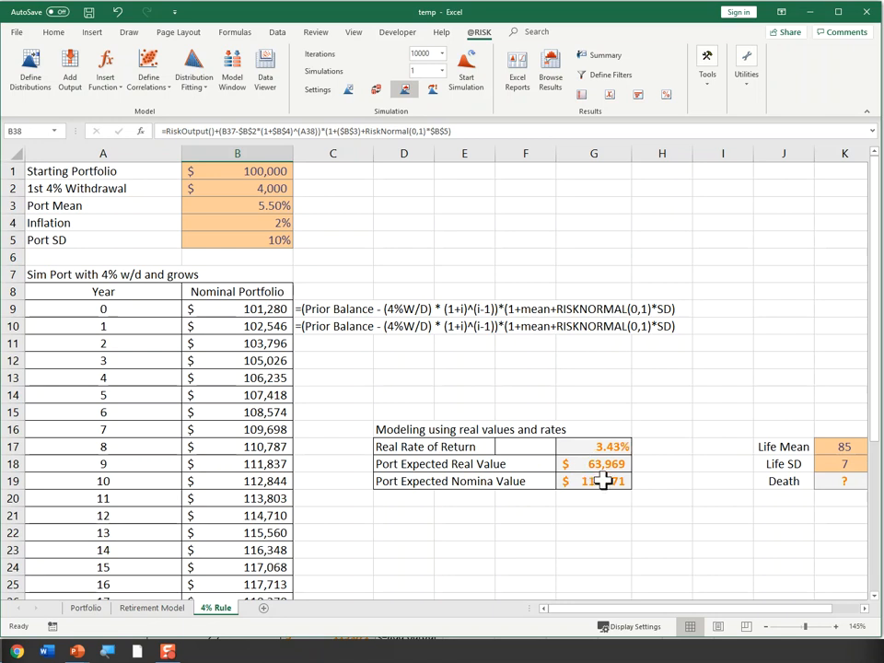
left_click_drag(600, 478, 539, 465)
left_click(447, 534)
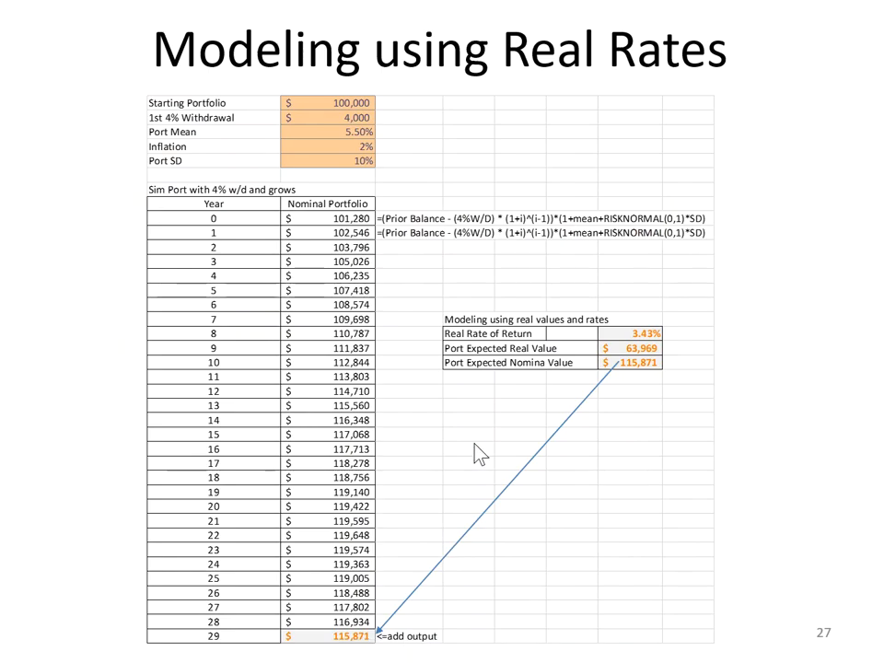
- Advance the slide show to the slide on living longer than 95, and switch back to the Excel workbook
left_click(505, 458)
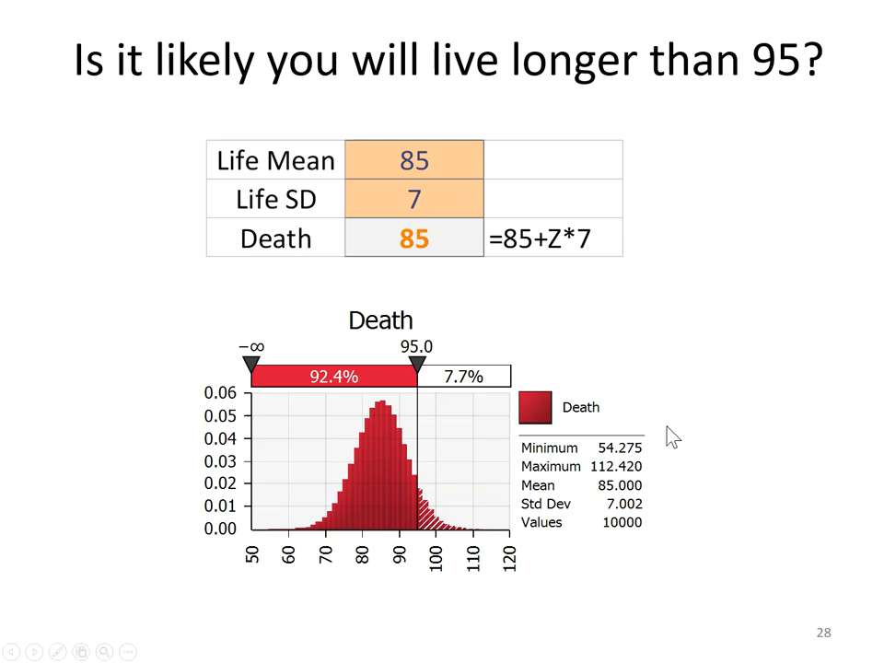
key("alt+Tab")
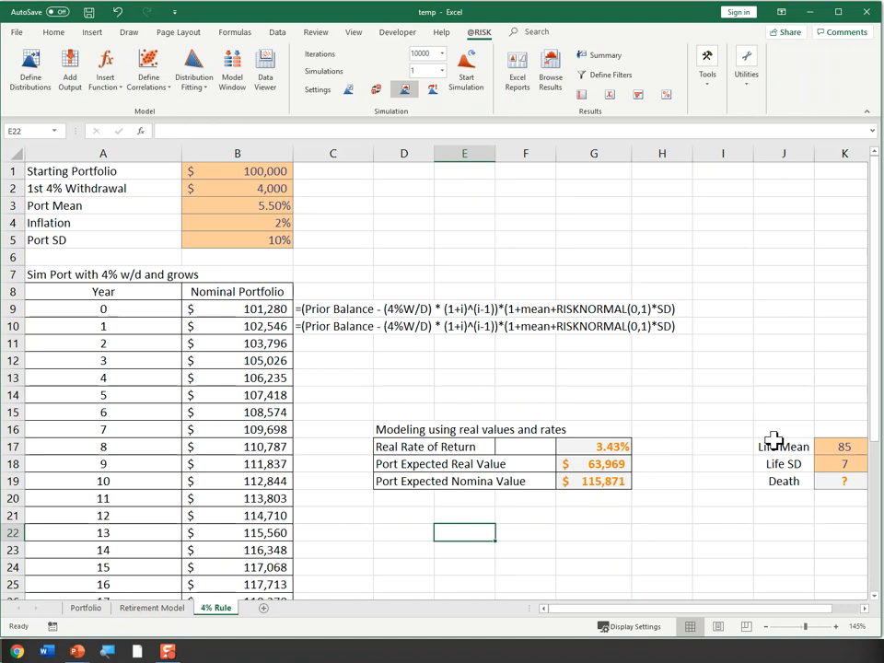
- Bring the life expectancy table in J17:L19 into close view and check its Life Mean and Life SD inputs
key("Right")
key("Right")
key("Right")
key("Right")
key("Right")
key("Right")
key("Right")
key("Right")
key("Right")
key("Right")
key("Up")
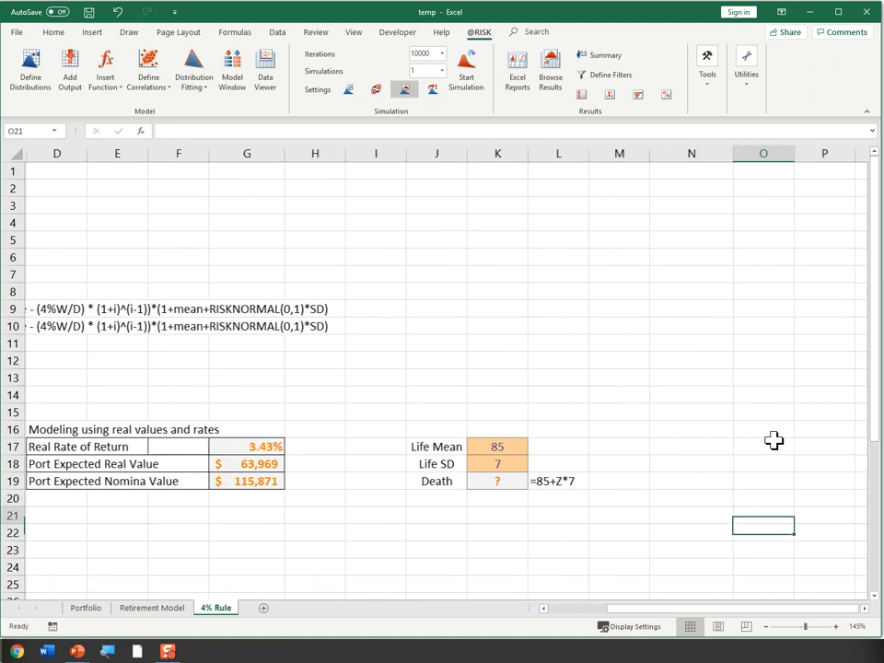
key("Left")
key("Left")
scroll(777, 442, "up", 3, "ctrl")
scroll(731, 489, "down", 3)
left_click(865, 609)
left_click(865, 609)
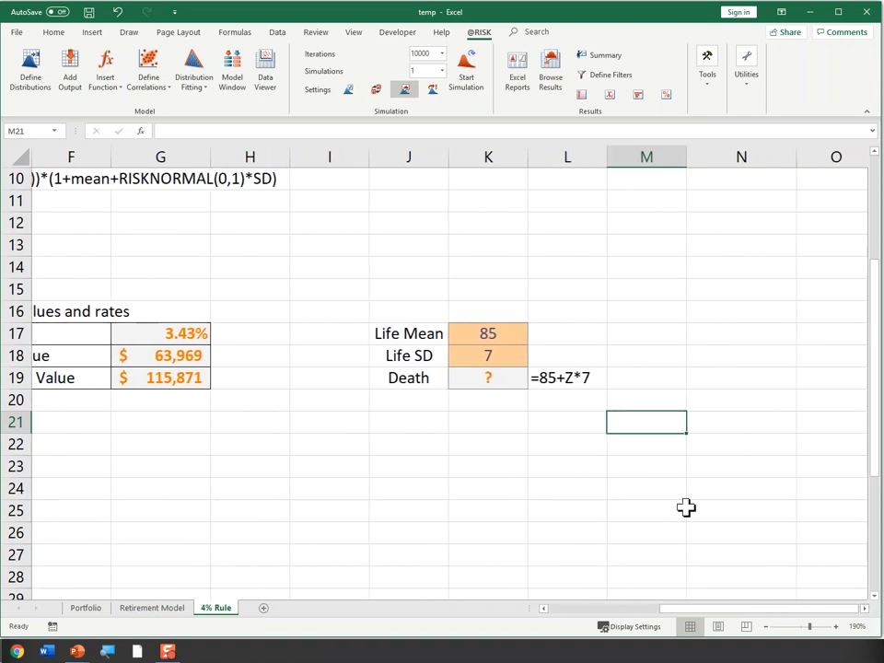
scroll(467, 395, "up", 1, "ctrl")
left_click(577, 330)
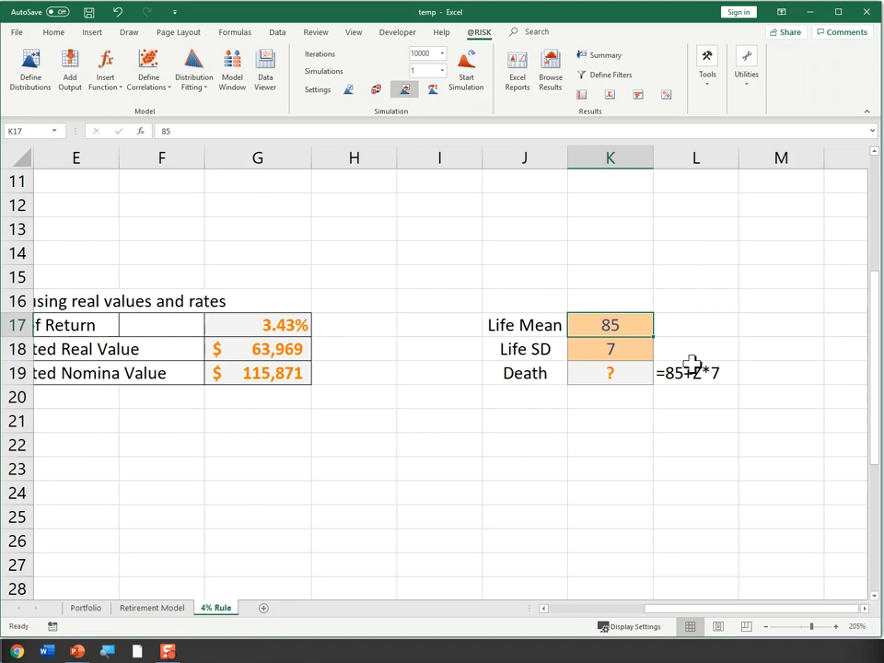
key("F2")
key("Escape")
key("Down")
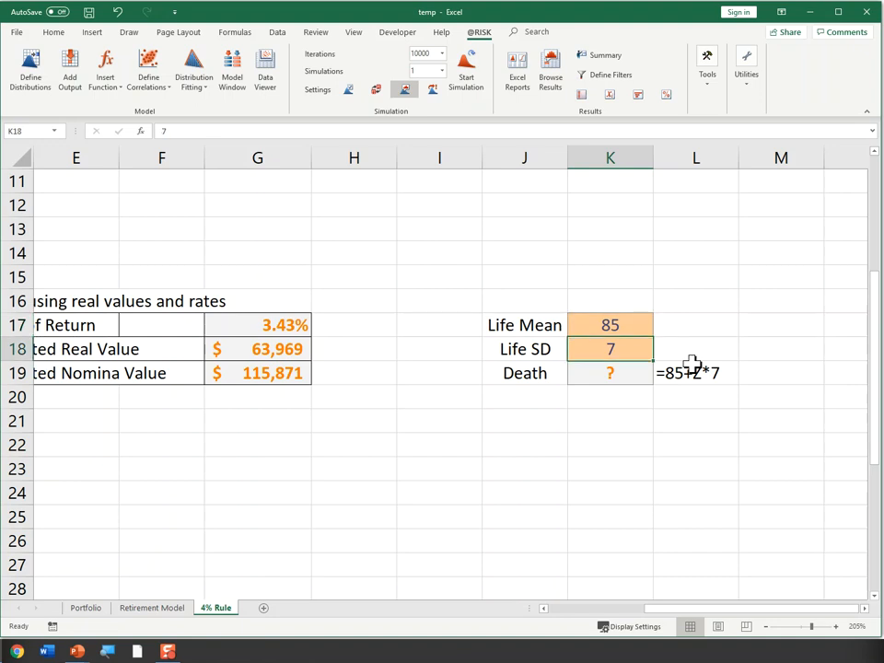
key("Down")
type("=")
key("Up")
key("Up")
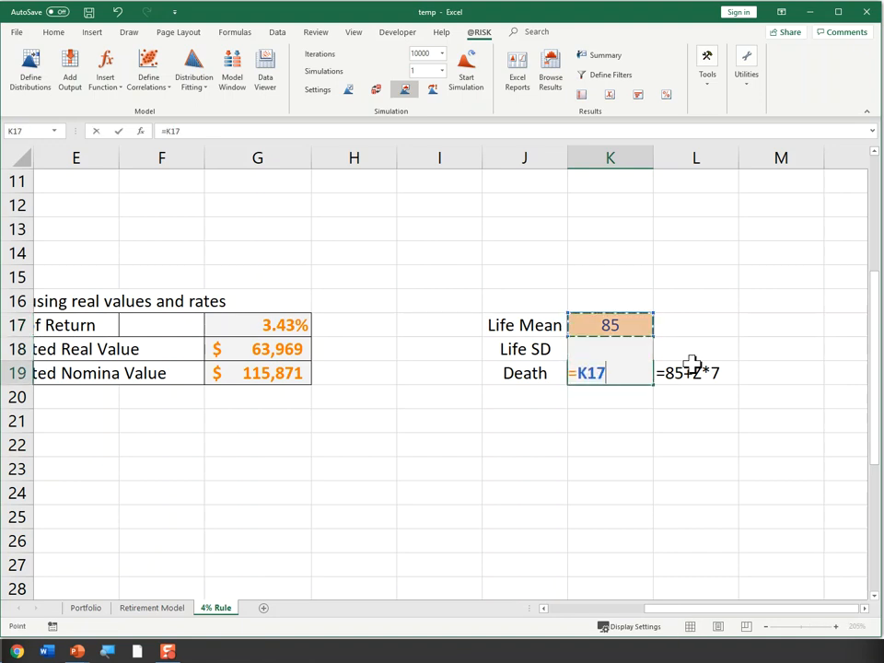
key("Escape")
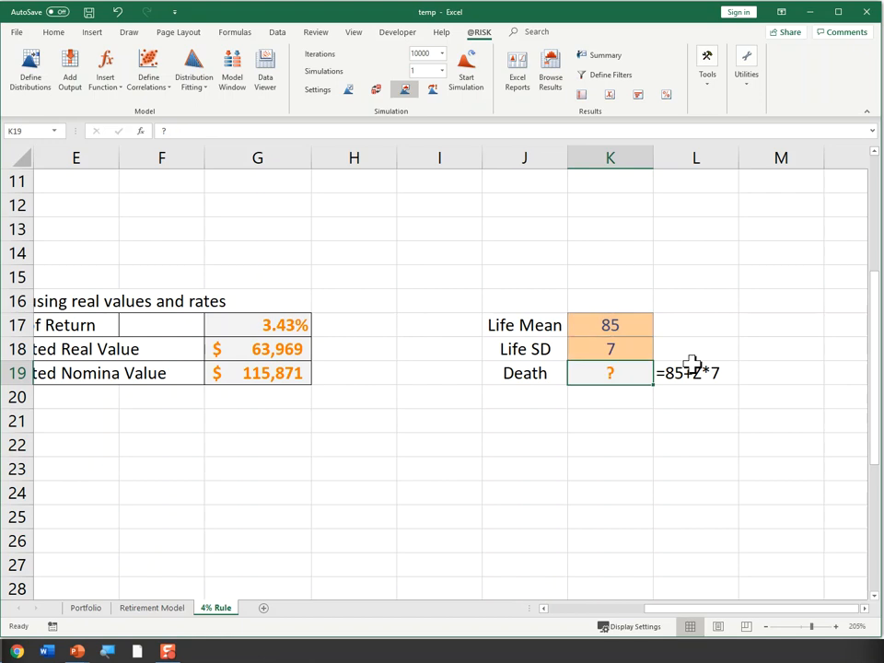
- Enter the Death formula =+K17+RiskNormal(0,1)*K18 in cell K19
type("+")
key("Up")
key("Up")
type("+")
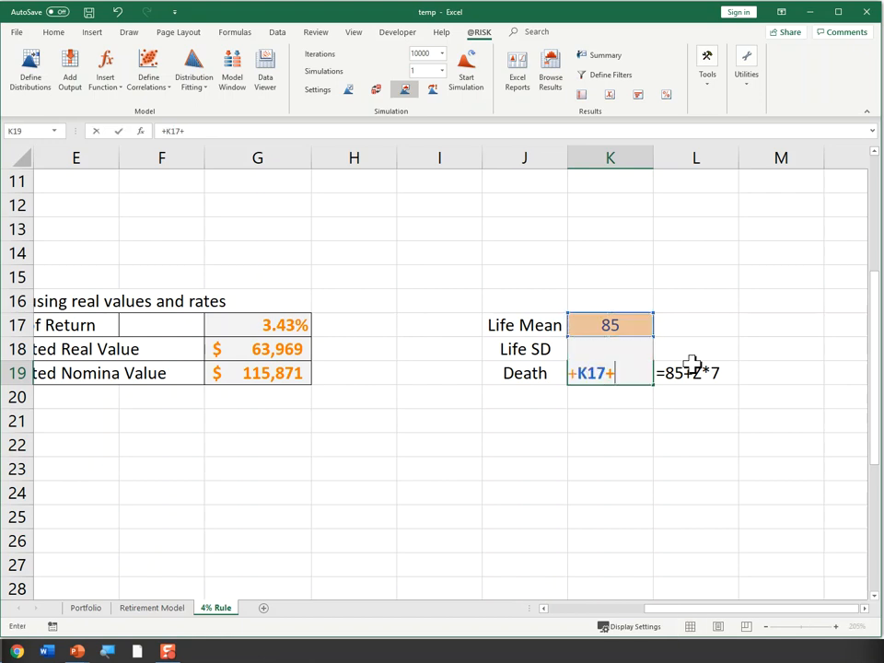
type("risknormal(0,1)*")
key("Up")
key("Return")
- Review the complete Death formula in K19 by highlighting its whole text, leaving it as entered
key("Up")
key("F2")
key("Escape")
key("F2")
key("shift+Left")
key("shift+Left")
key("shift+Left")
key("shift+Left")
key("shift+Left")
key("shift+Left")
key("shift+Left")
key("shift+Left")
key("shift+Left")
key("shift+Left")
key("shift+Left")
key("shift+Left")
key("shift+Left")
key("shift+Left")
key("shift+Left")
key("shift+Left")
key("shift+Left")
key("shift+Left")
key("shift+Left")
key("shift+Left")
key("shift+Left")
key("shift+Left")
key("shift+Left")
key("shift+Left")
key("shift+Left")
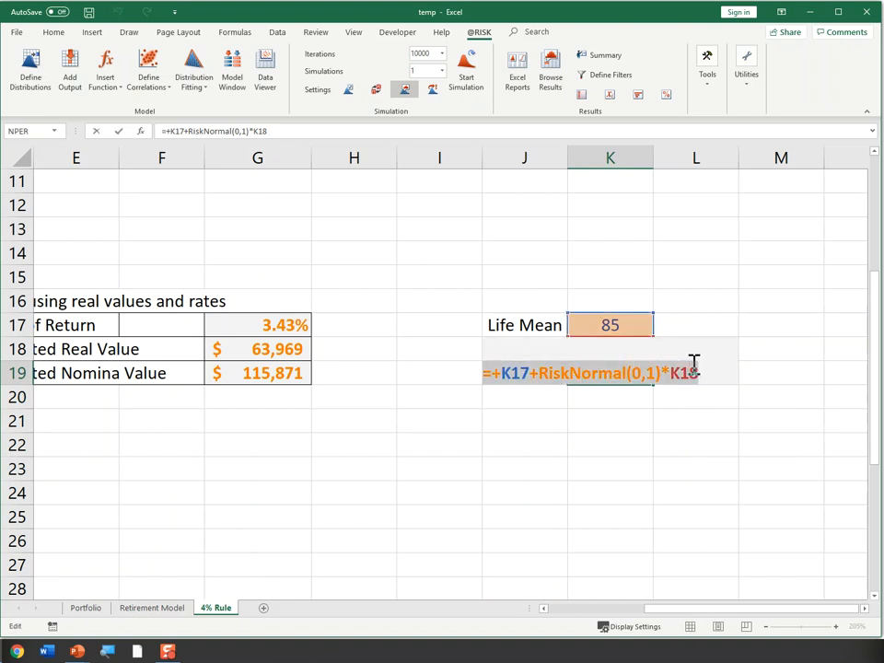
key("Return")
key("Up")
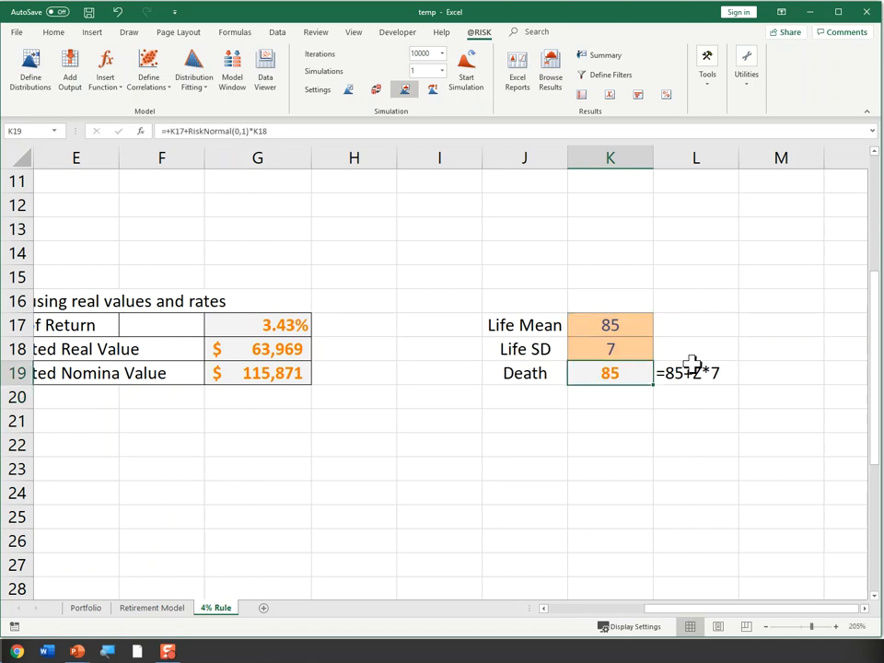
left_click(70, 76)
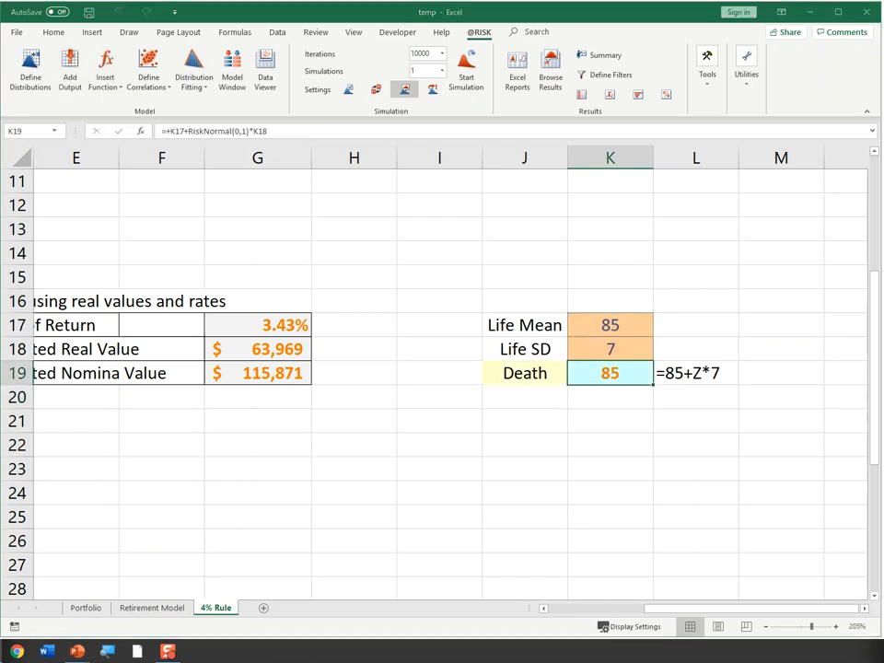
left_click_drag(493, 431, 598, 415)
left_click(599, 474)
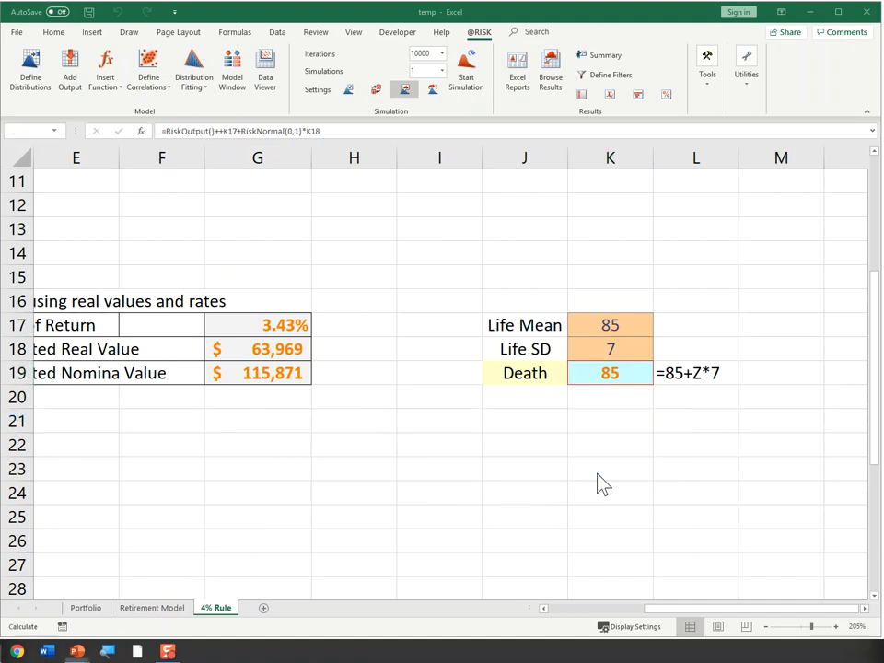